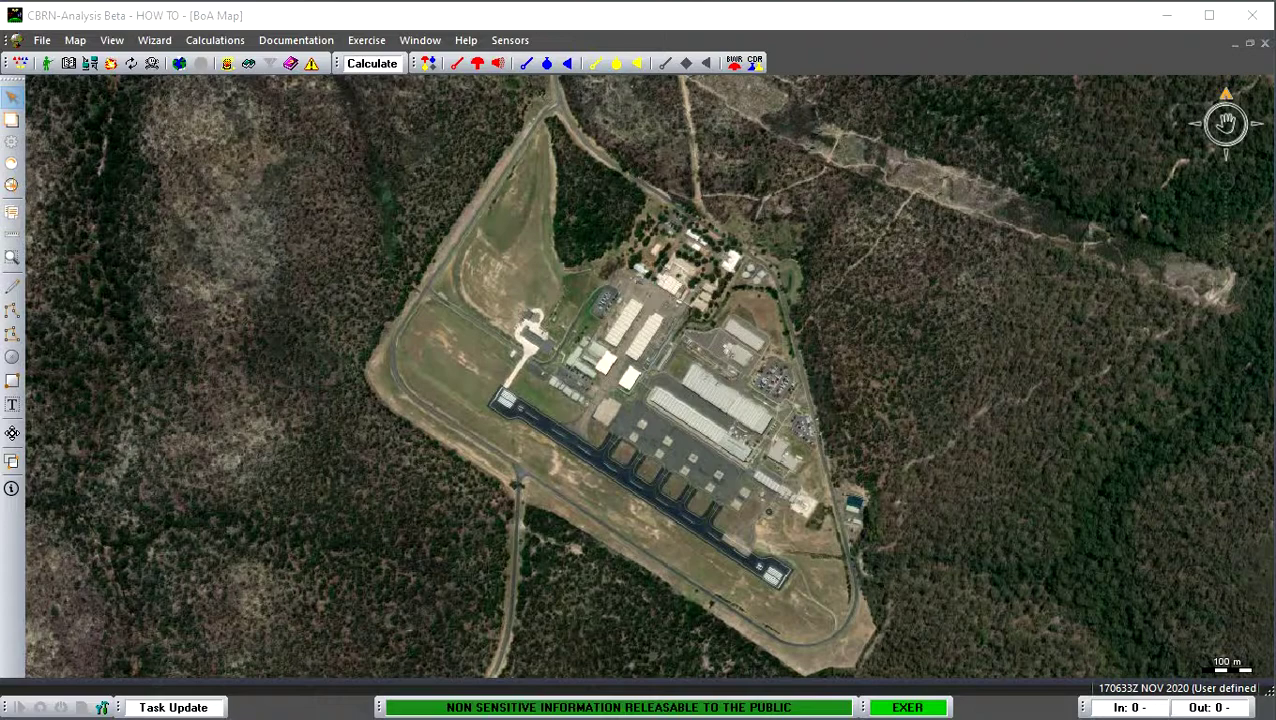
Place the SCIM MiniView in the map's lower corner and display the CBRN Equipment markings on the map
drag(1275, 582, 1213, 563)
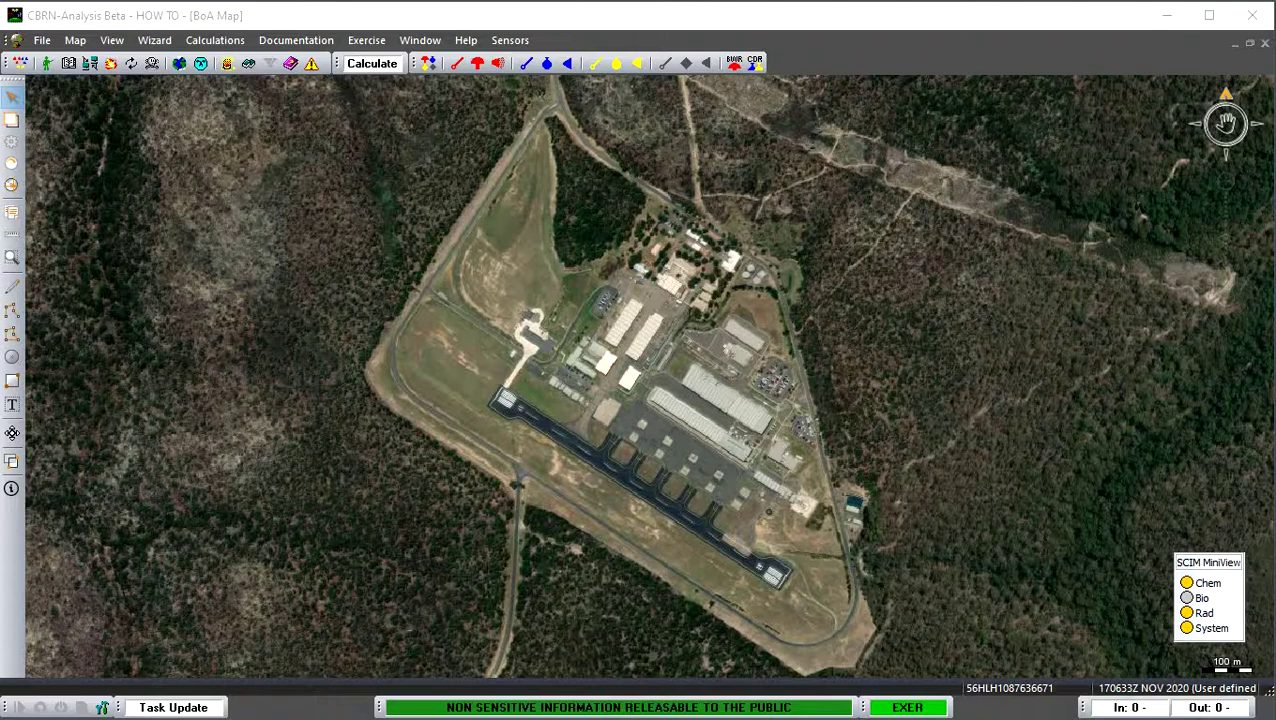
right_click(1005, 265)
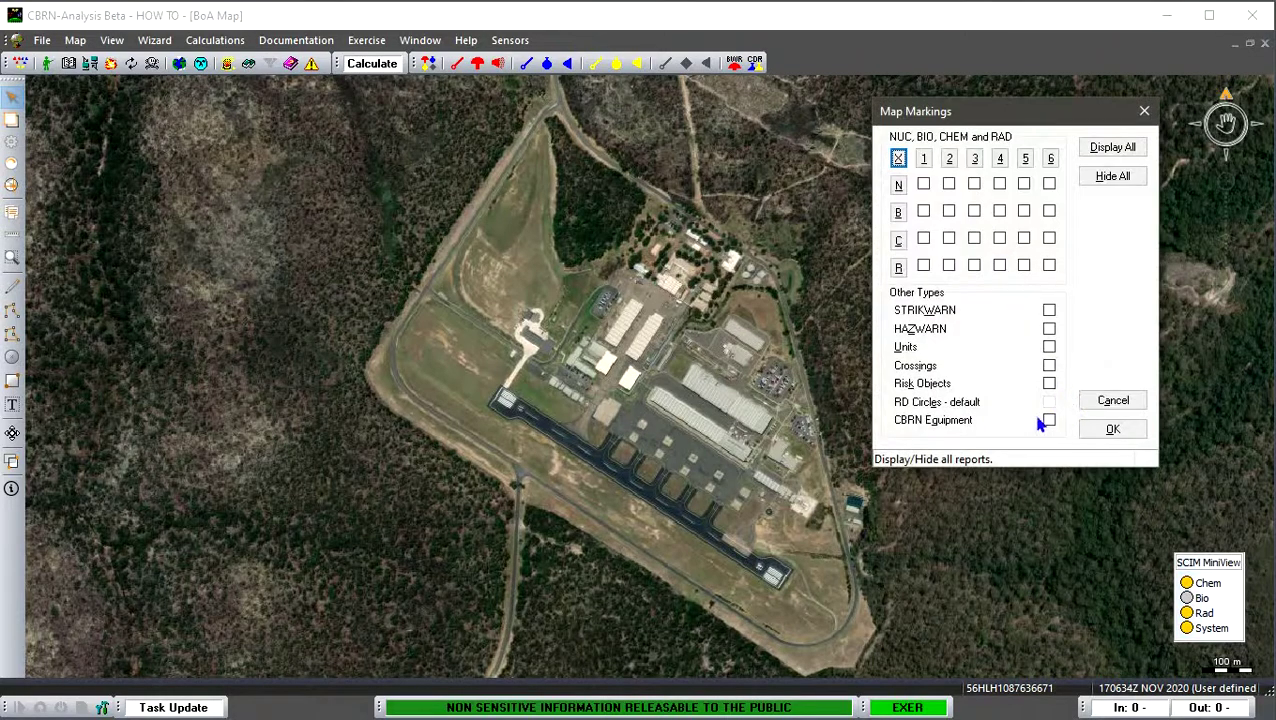
click(1047, 420)
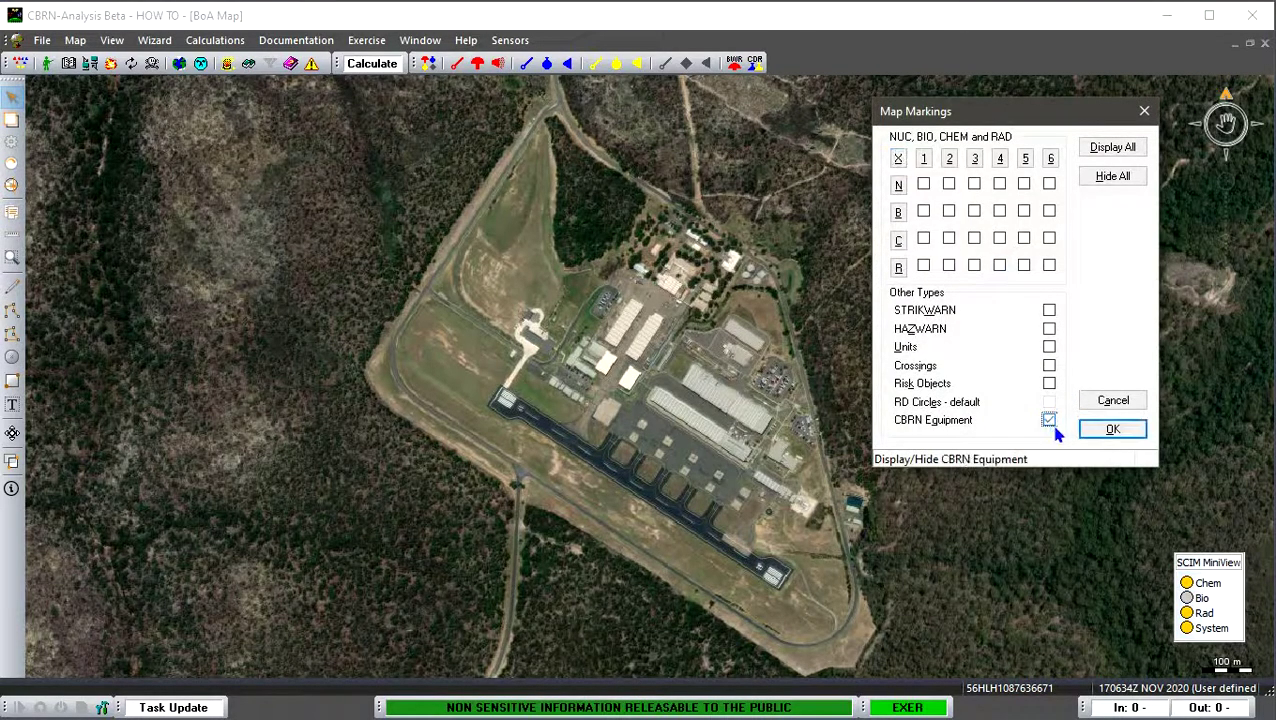
click(1110, 429)
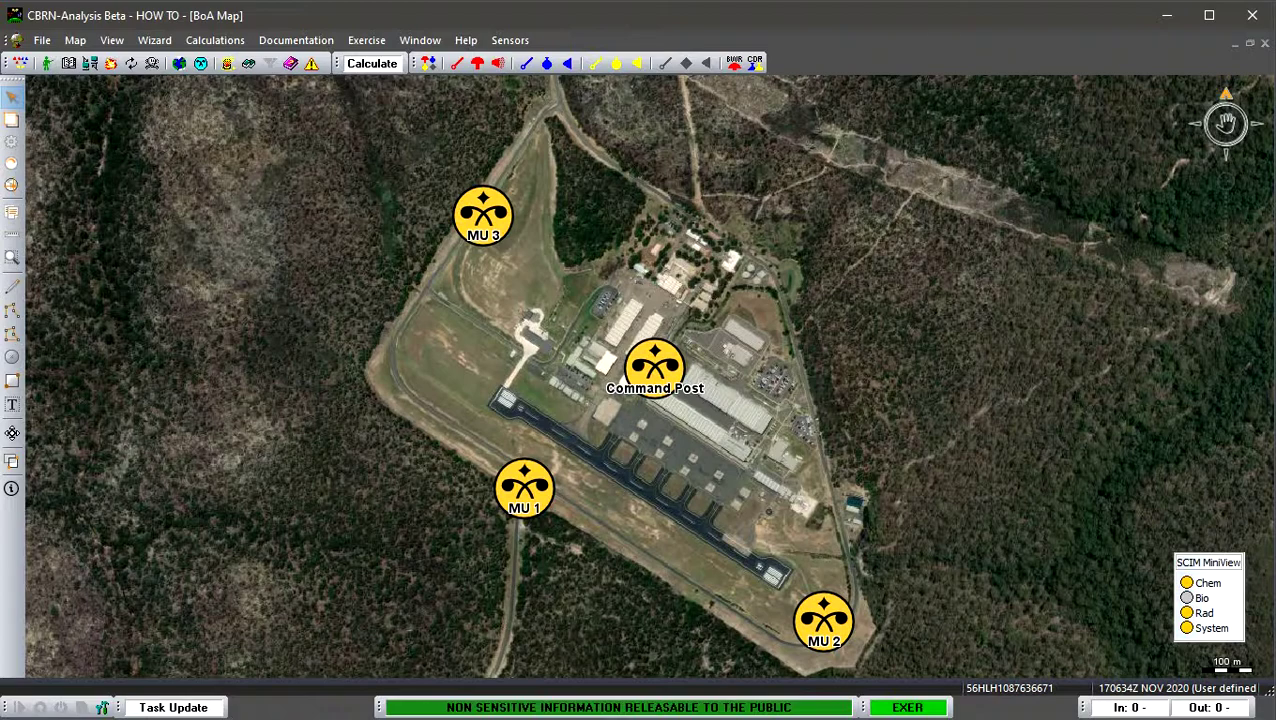
Open the MU 3 station and review its NUC sensor's dose rate, thresholds and status
click(478, 230)
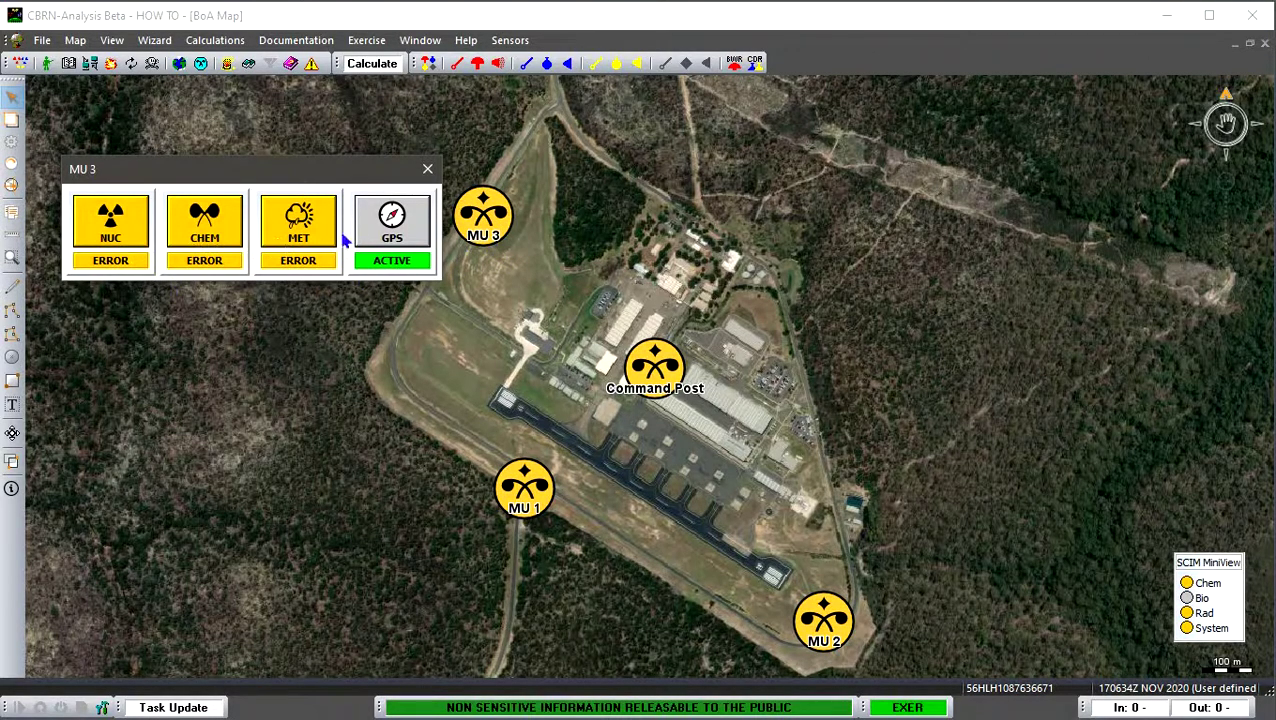
click(117, 236)
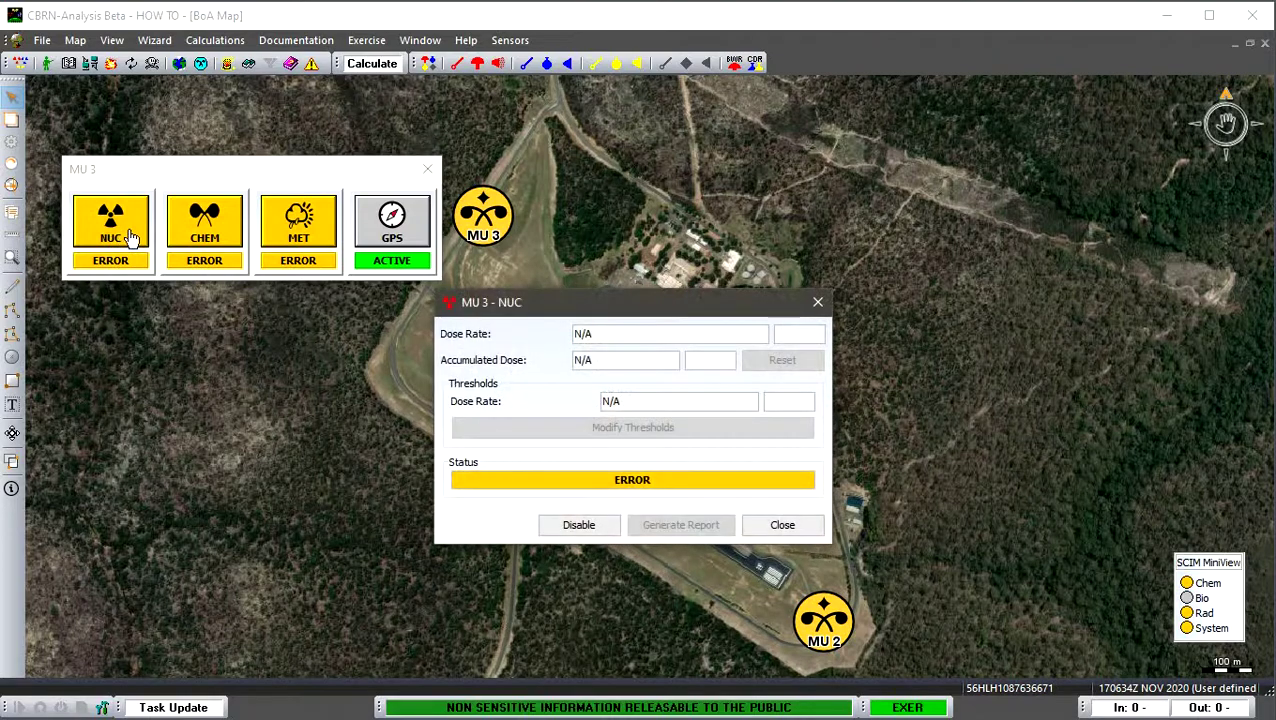
drag(578, 308, 208, 320)
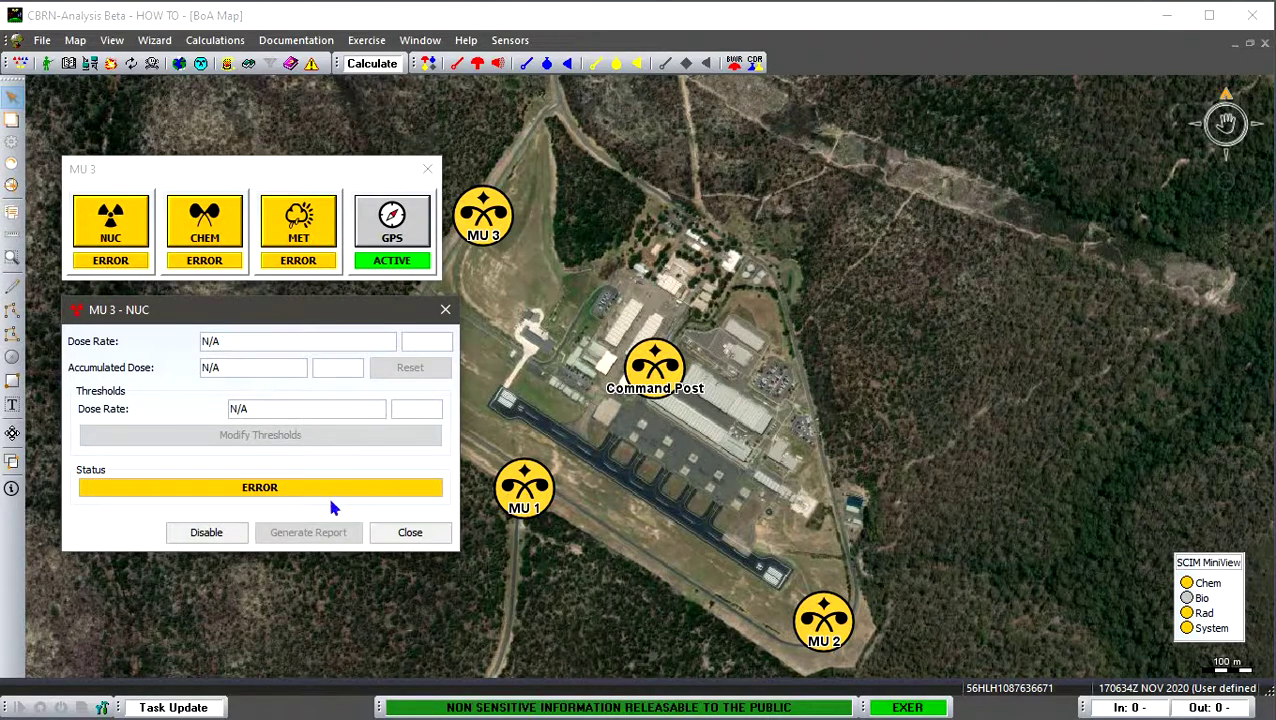
click(410, 536)
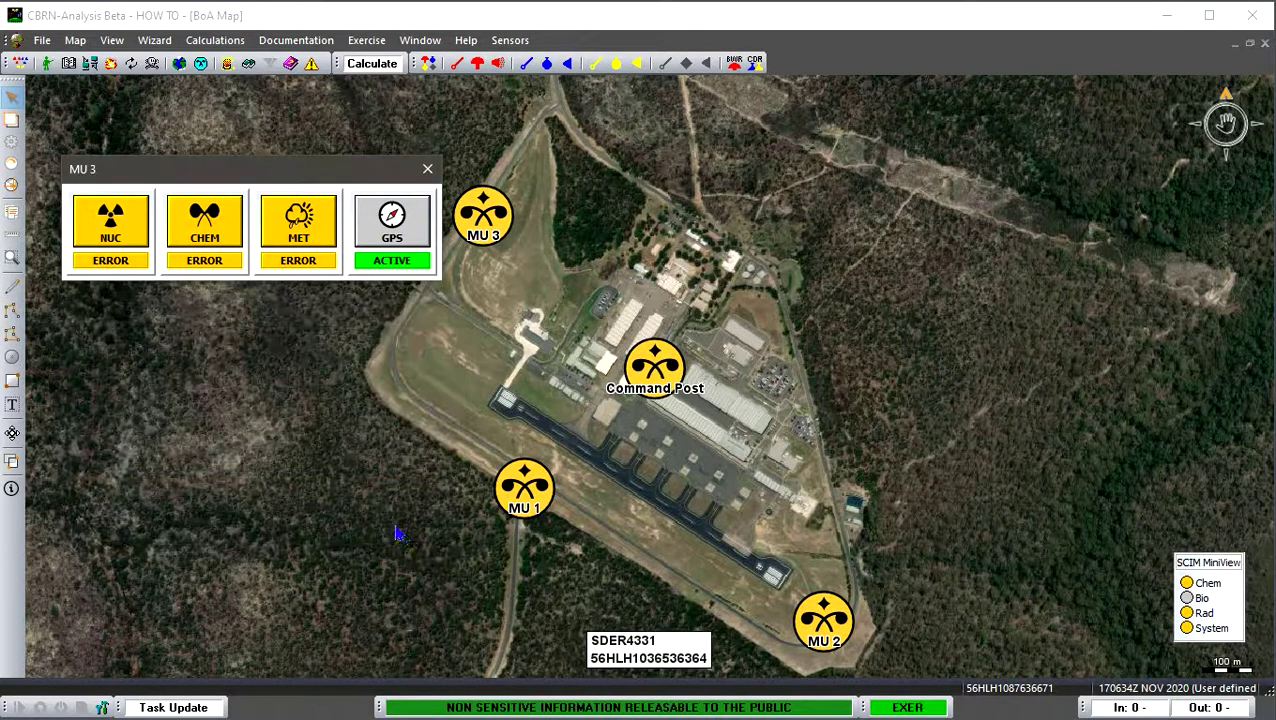
Review the substance, contamination and status details of MU 3's CHEM sensor
click(205, 240)
drag(466, 260, 149, 321)
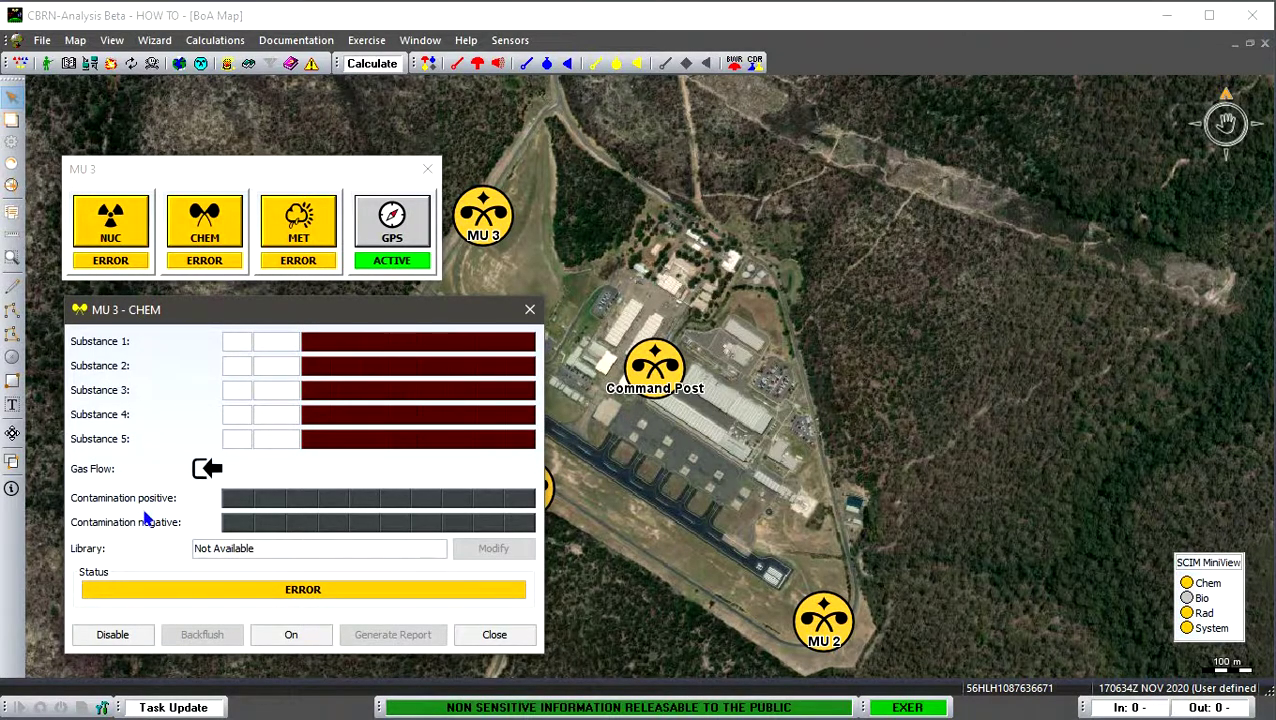
click(529, 309)
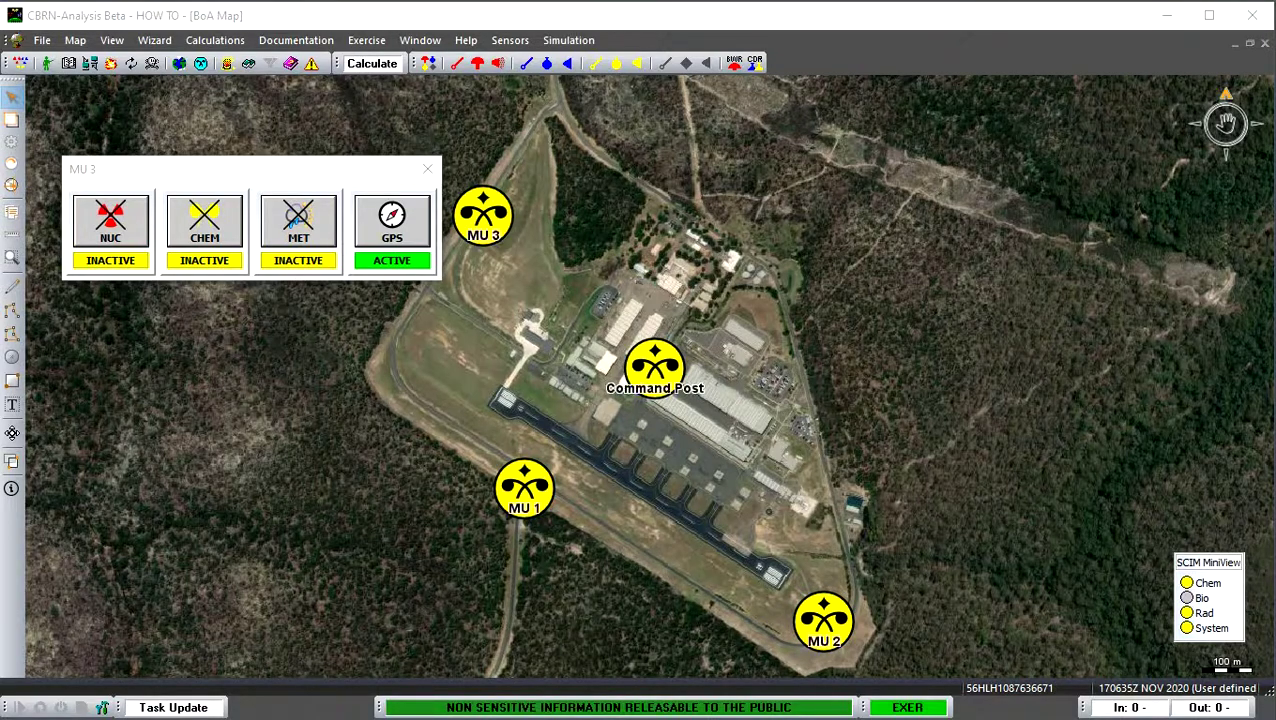
Start the sensor simulation for the scenario RELEASE - 041729ZNOV2020 and move its control window off the map
click(567, 42)
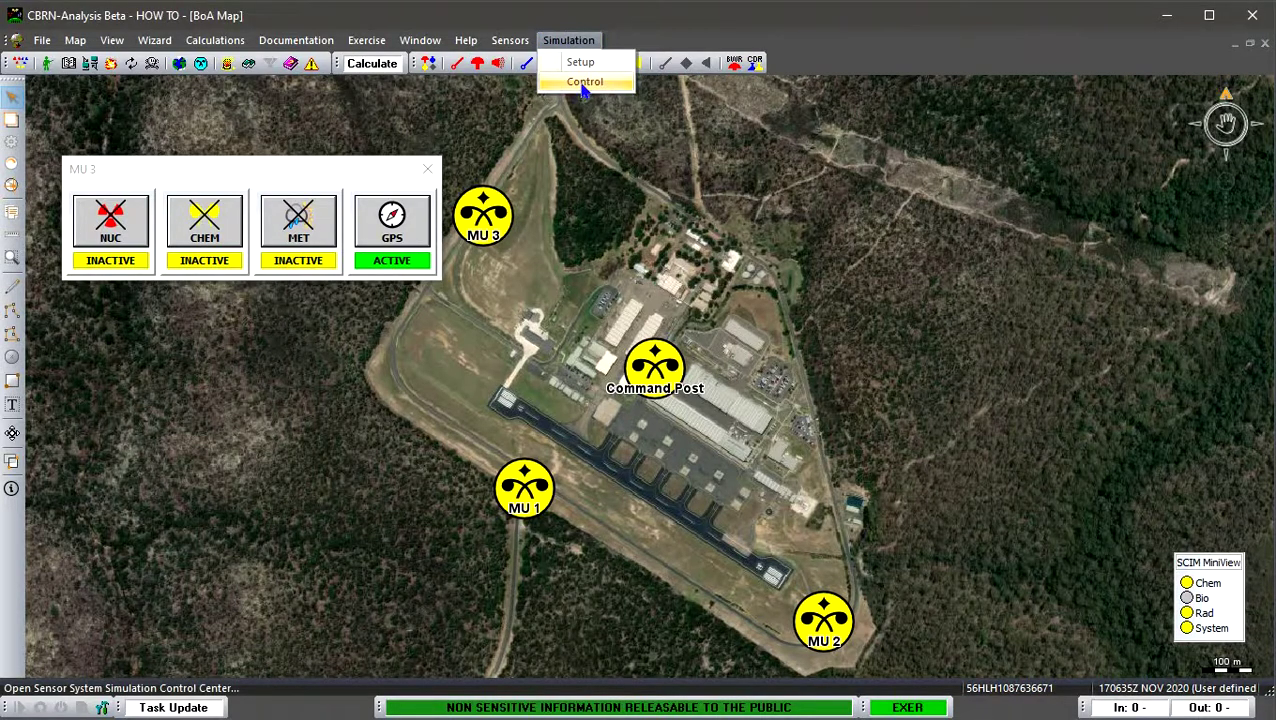
click(585, 82)
click(580, 447)
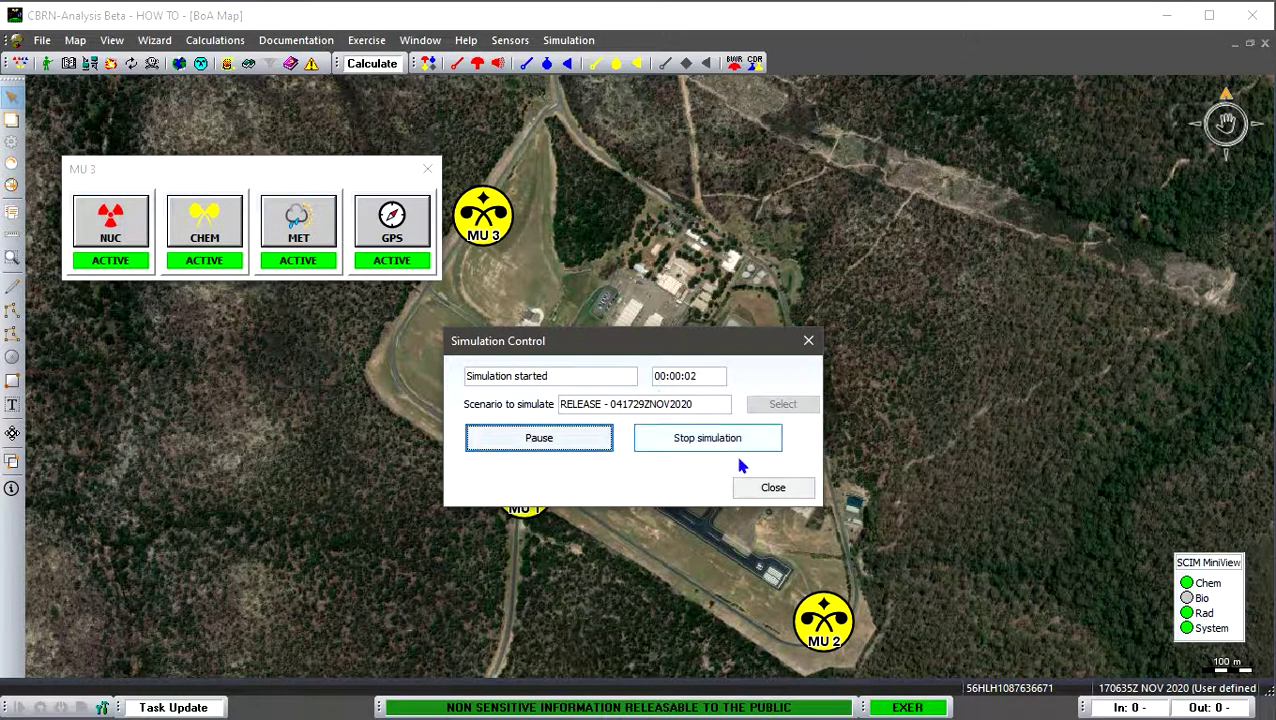
drag(735, 348, 1275, 425)
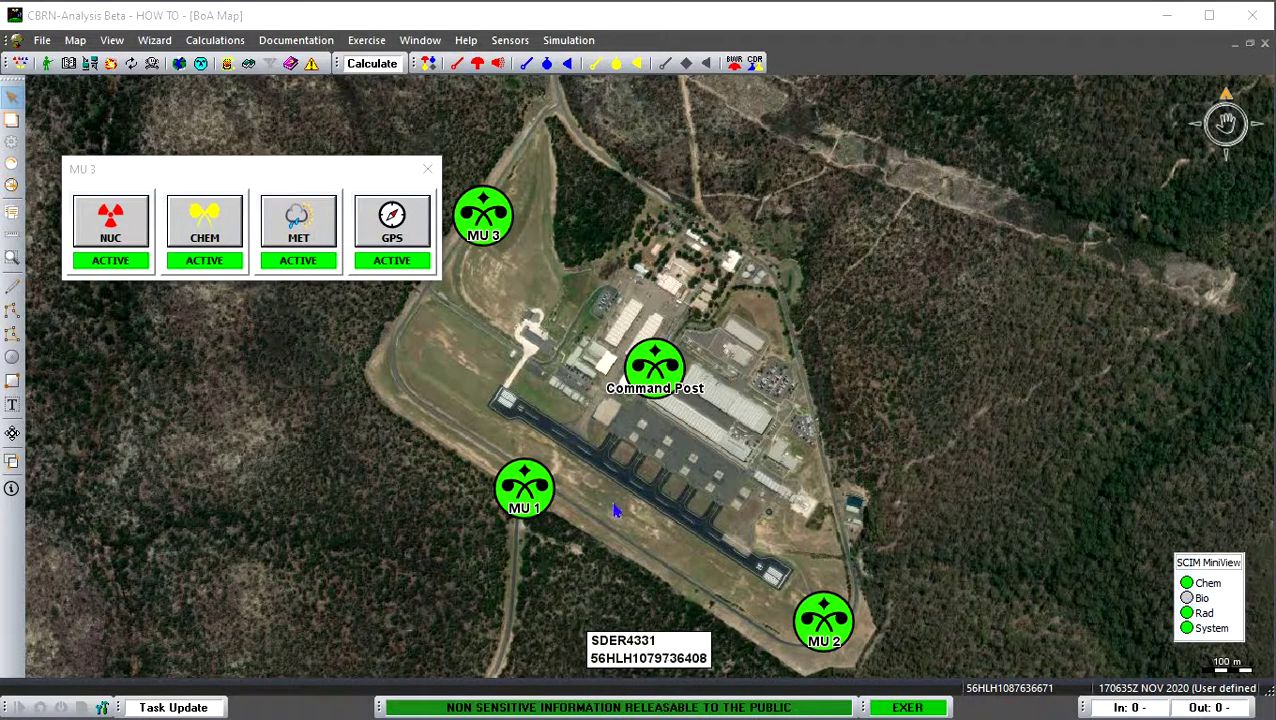
Close the MU 3 station overview and inspect the BIO sensor of the MU 1 station
click(426, 171)
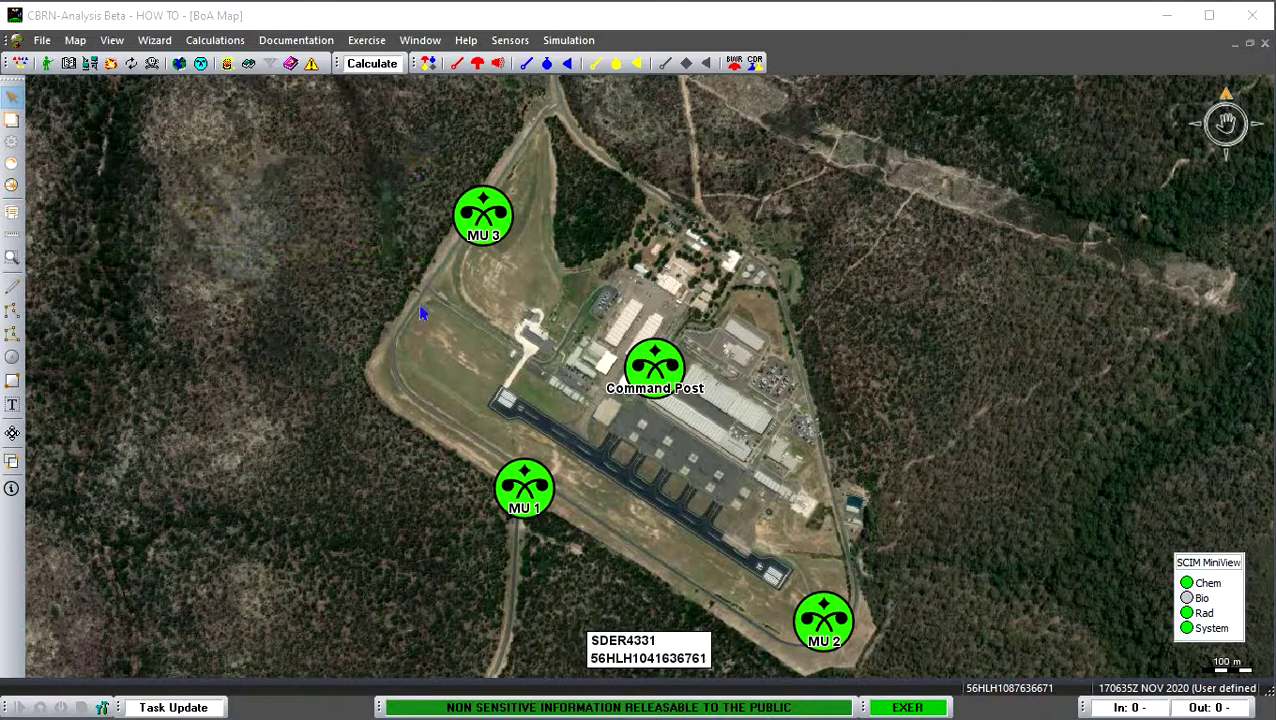
click(519, 490)
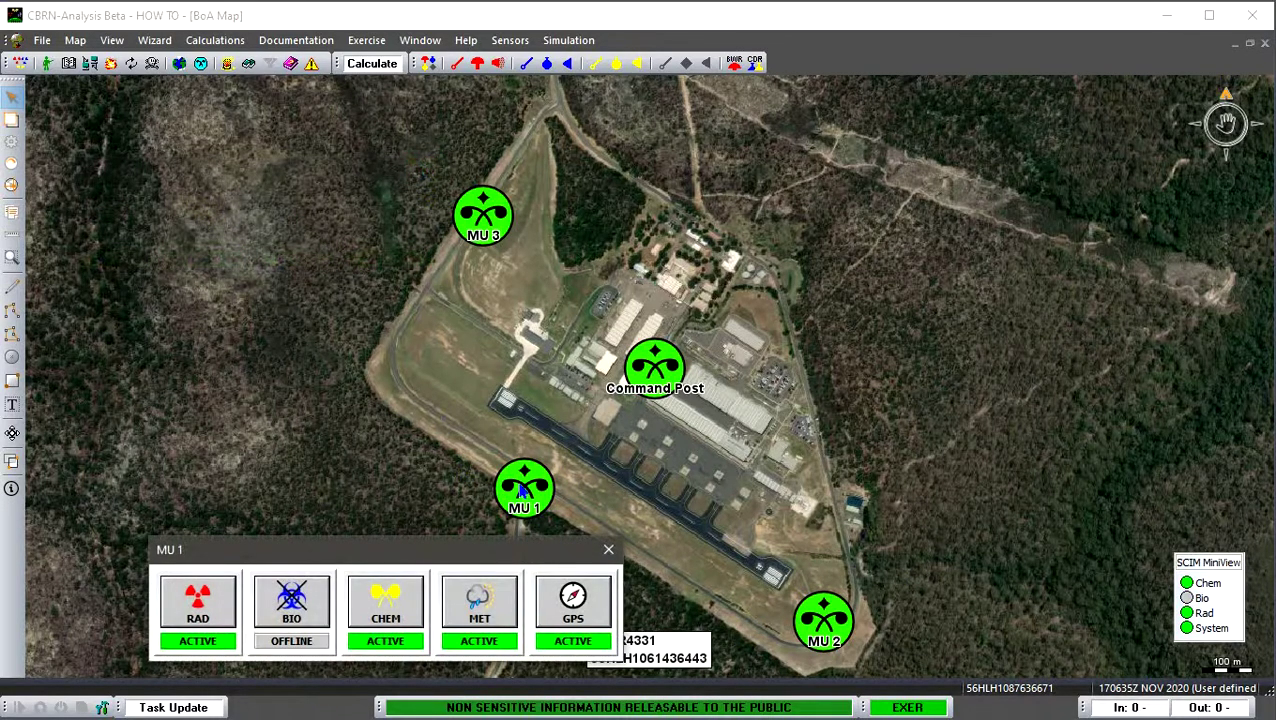
drag(419, 553, 393, 547)
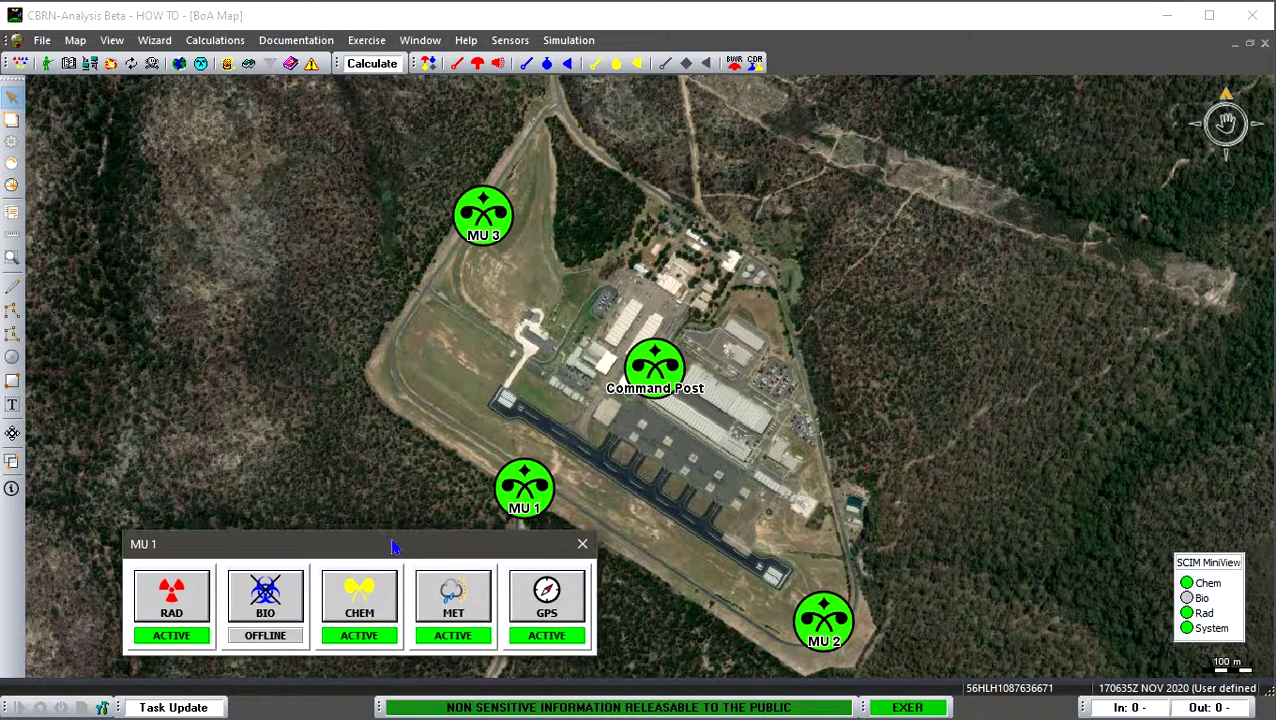
click(265, 595)
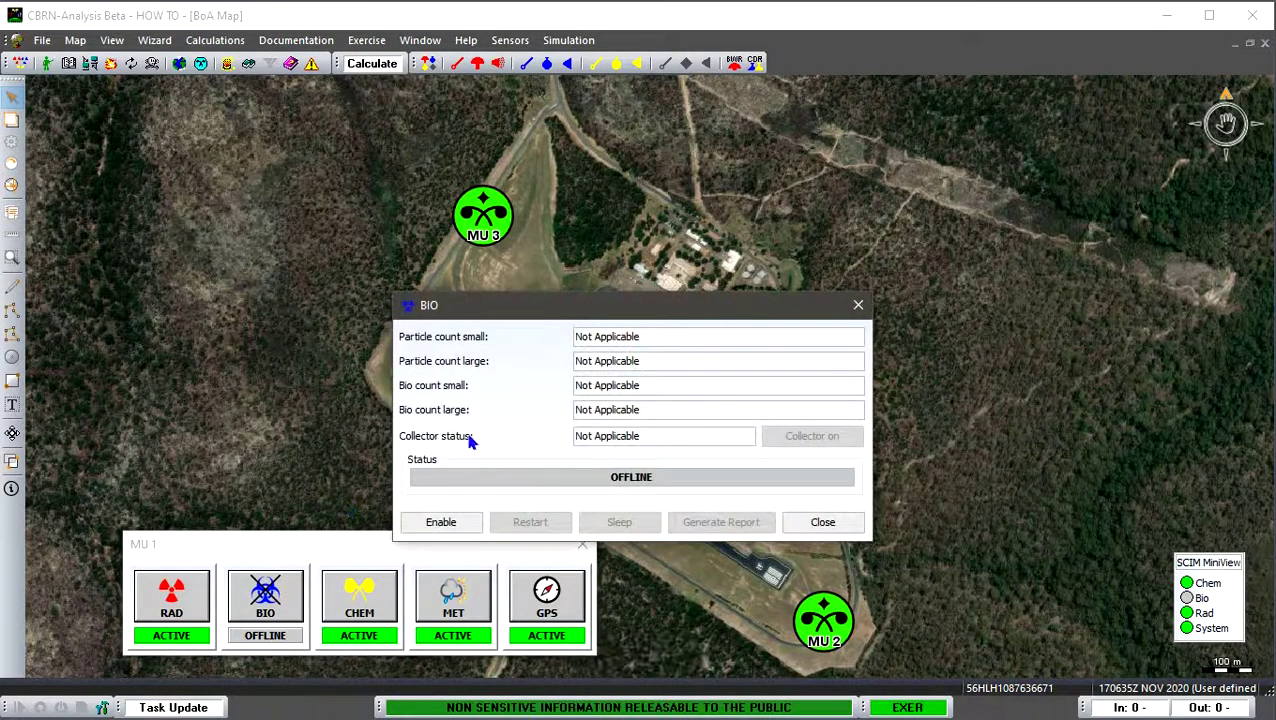
click(822, 522)
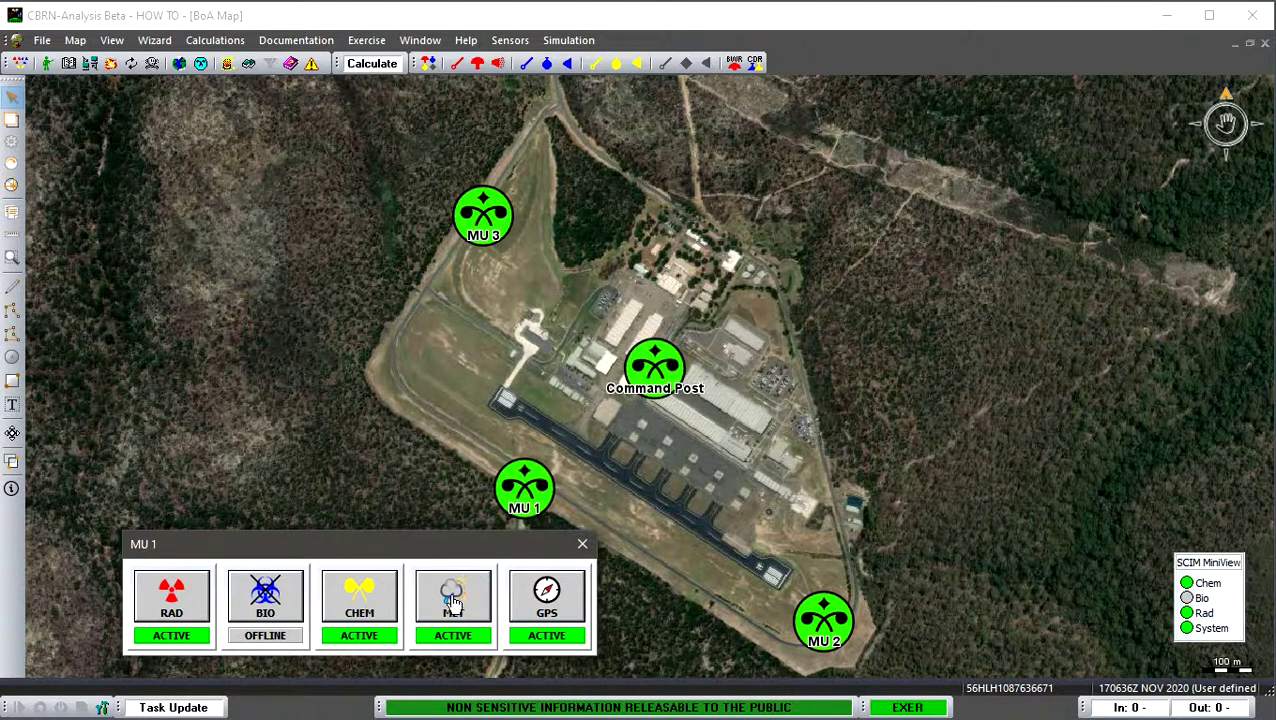
View MU 1's MET wind data as a 5 minute average, and close the station overview
click(453, 600)
drag(604, 238, 746, 177)
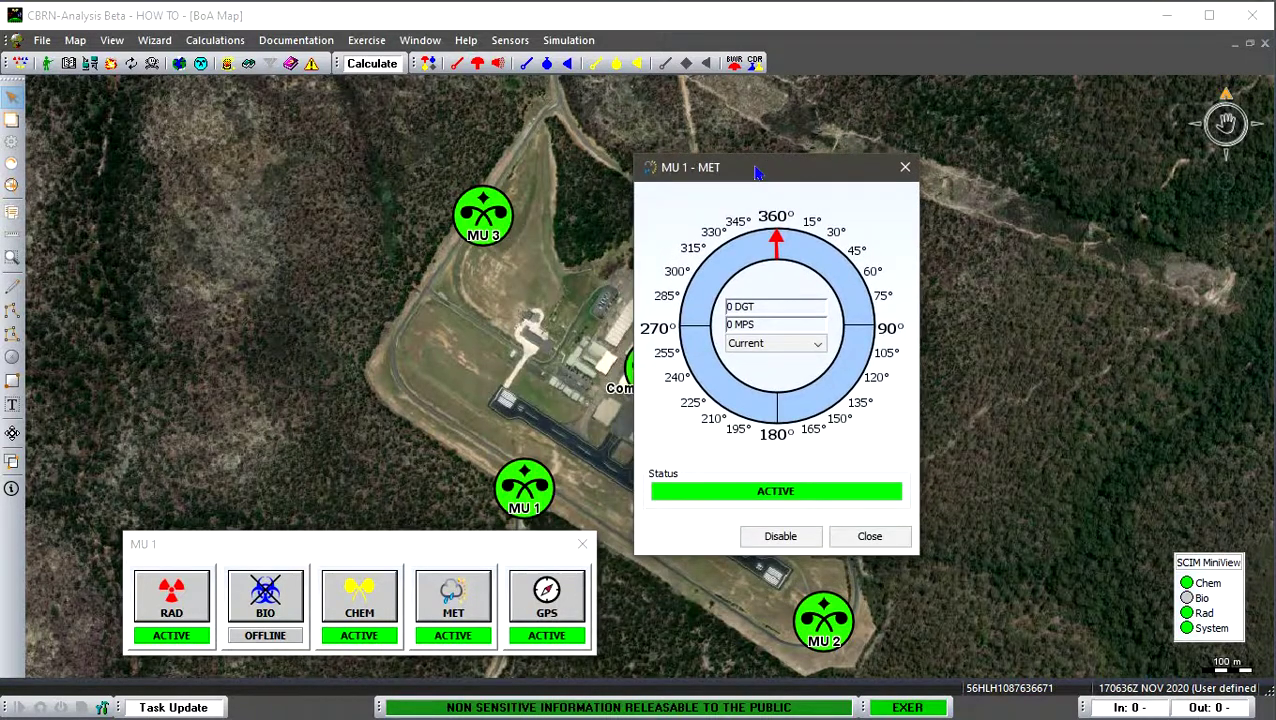
click(820, 345)
click(805, 364)
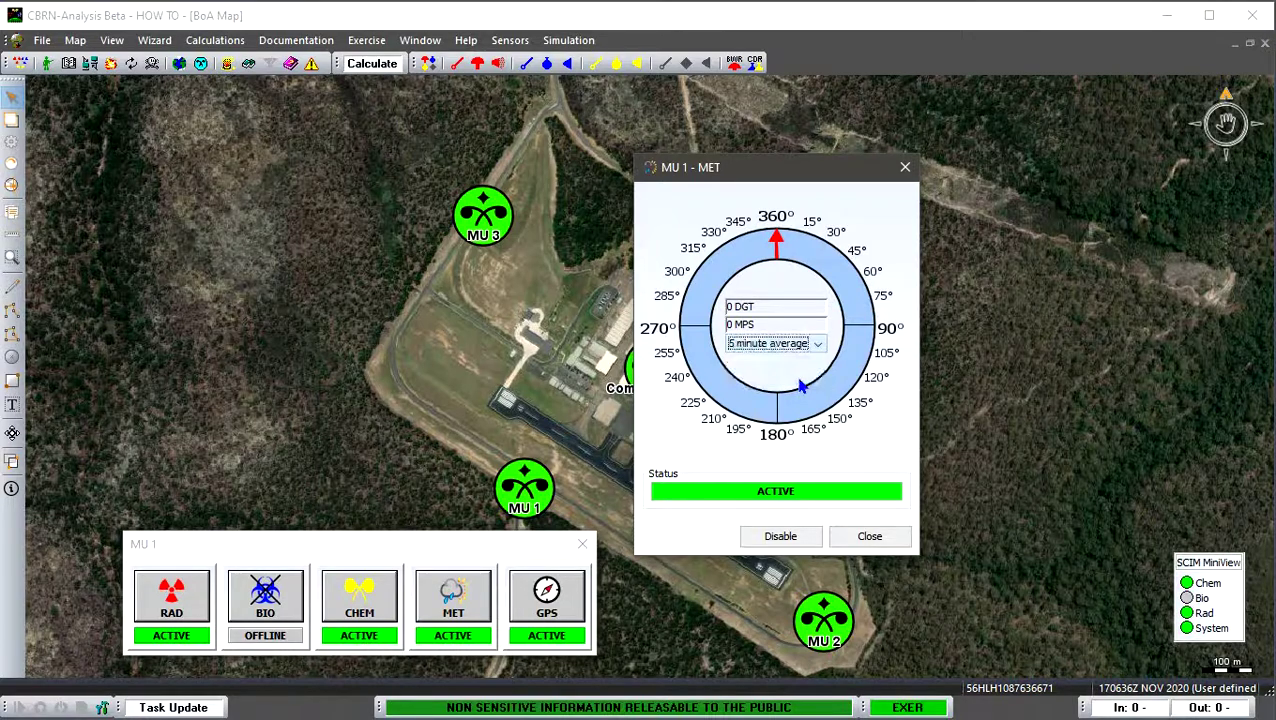
click(851, 538)
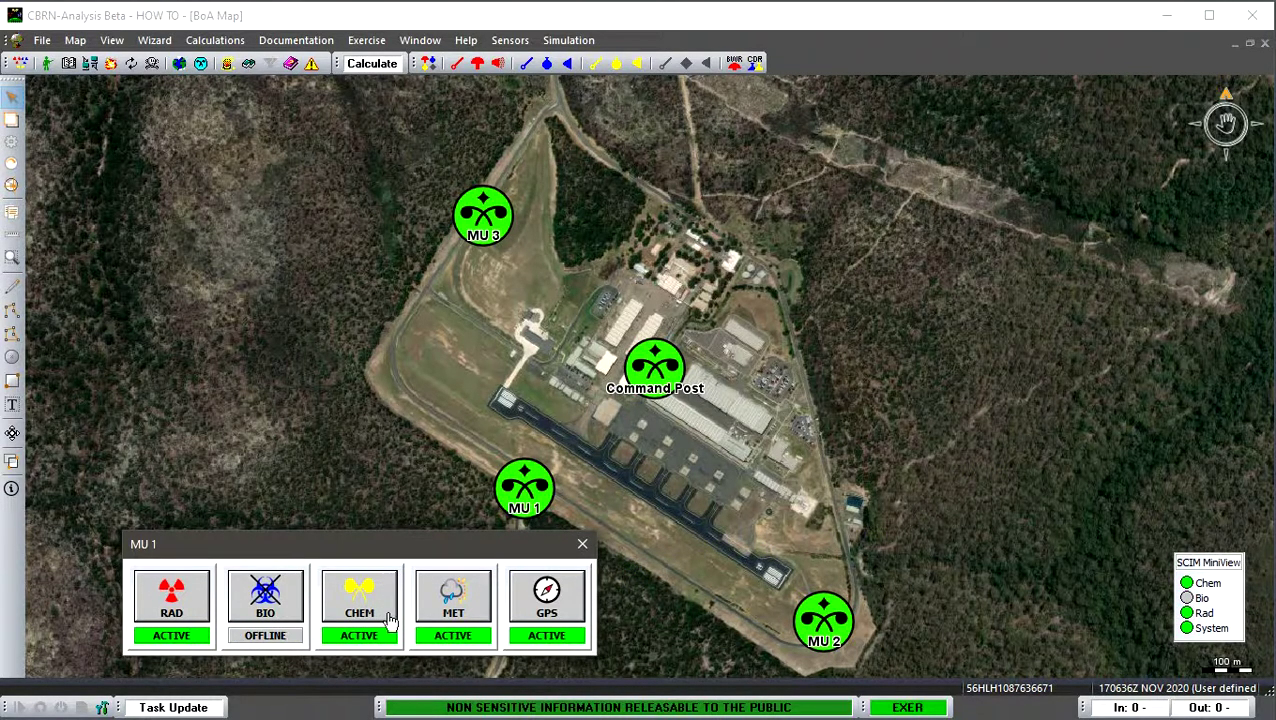
click(582, 543)
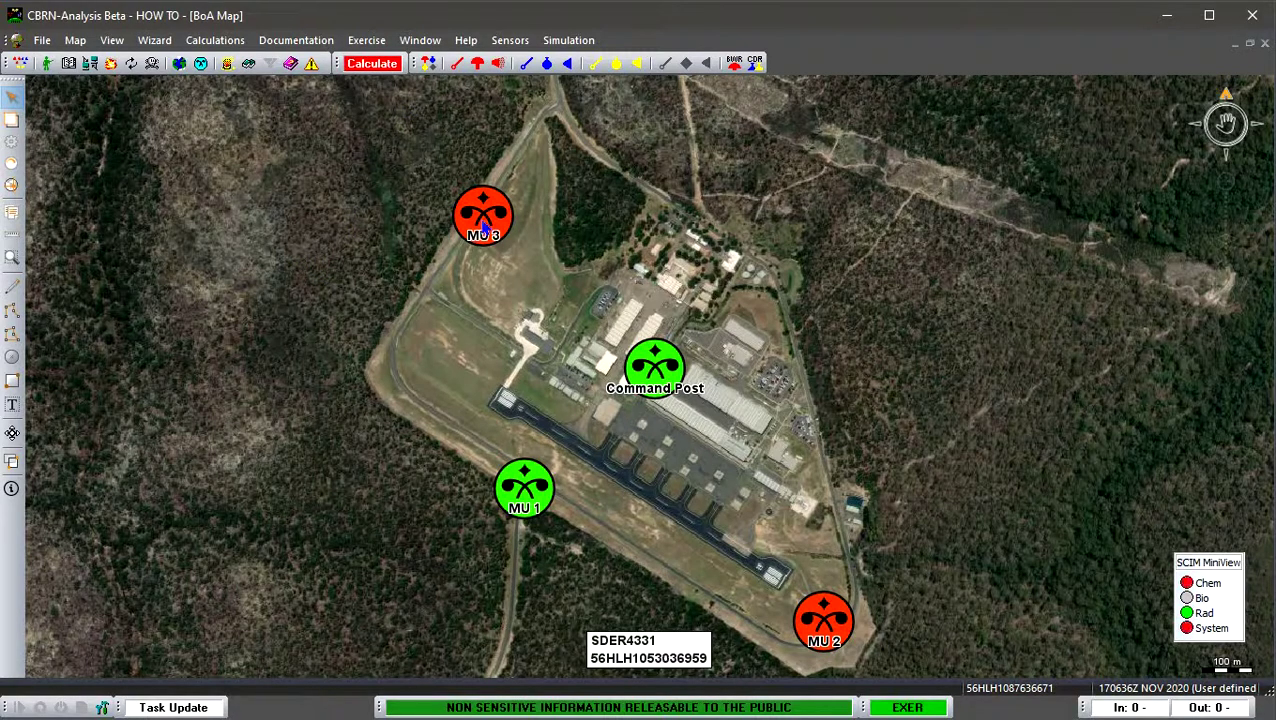
Open the MU 3 equipment entry from the map and examine the substances detected by its CHEM sensor
click(483, 228)
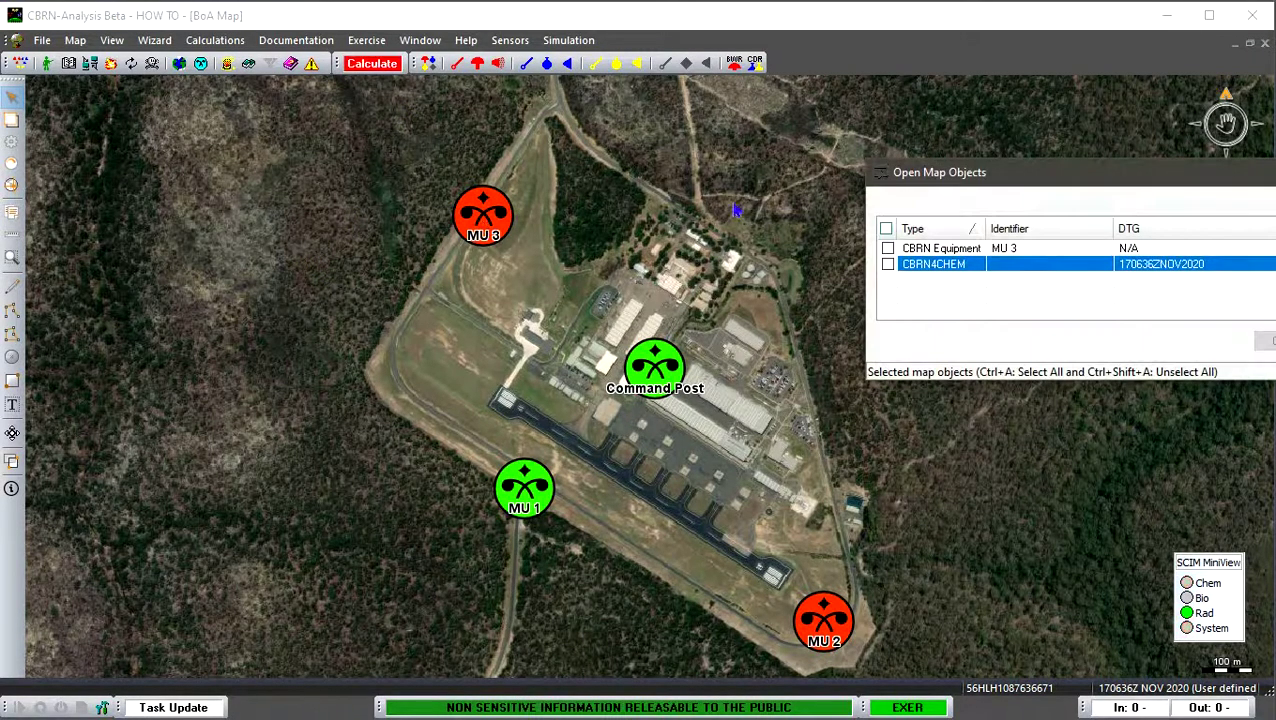
click(887, 249)
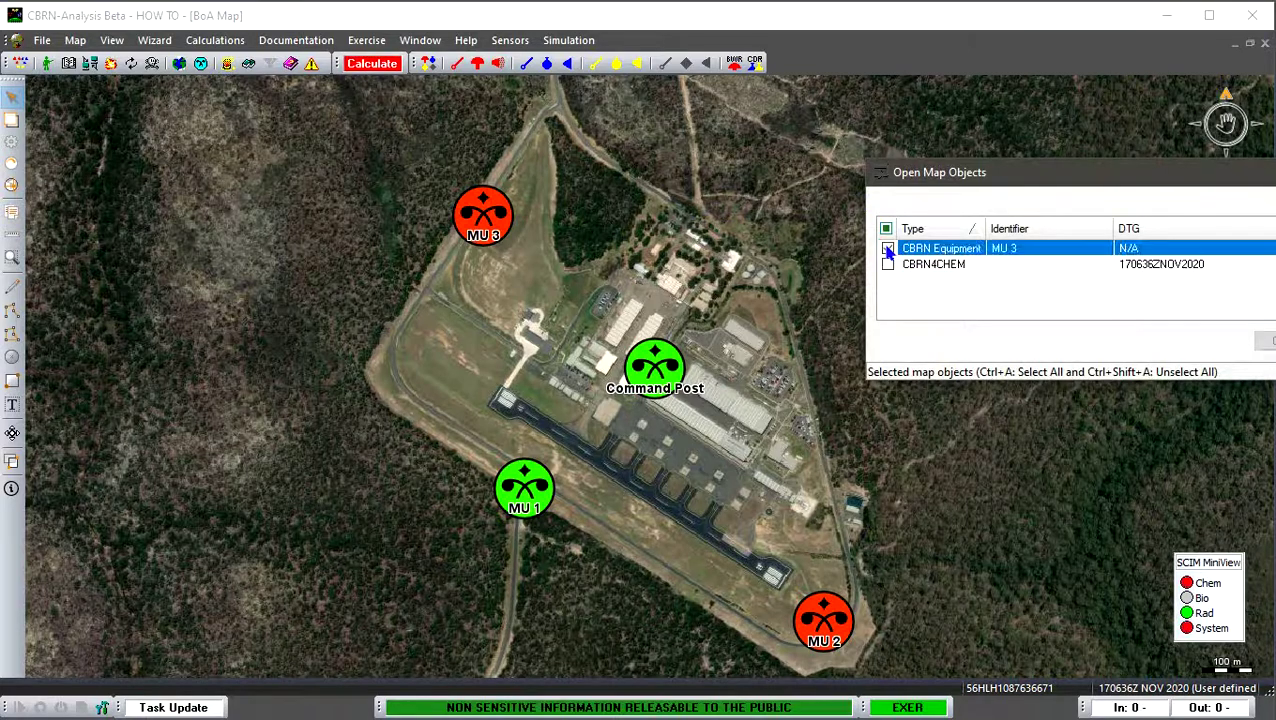
click(1262, 340)
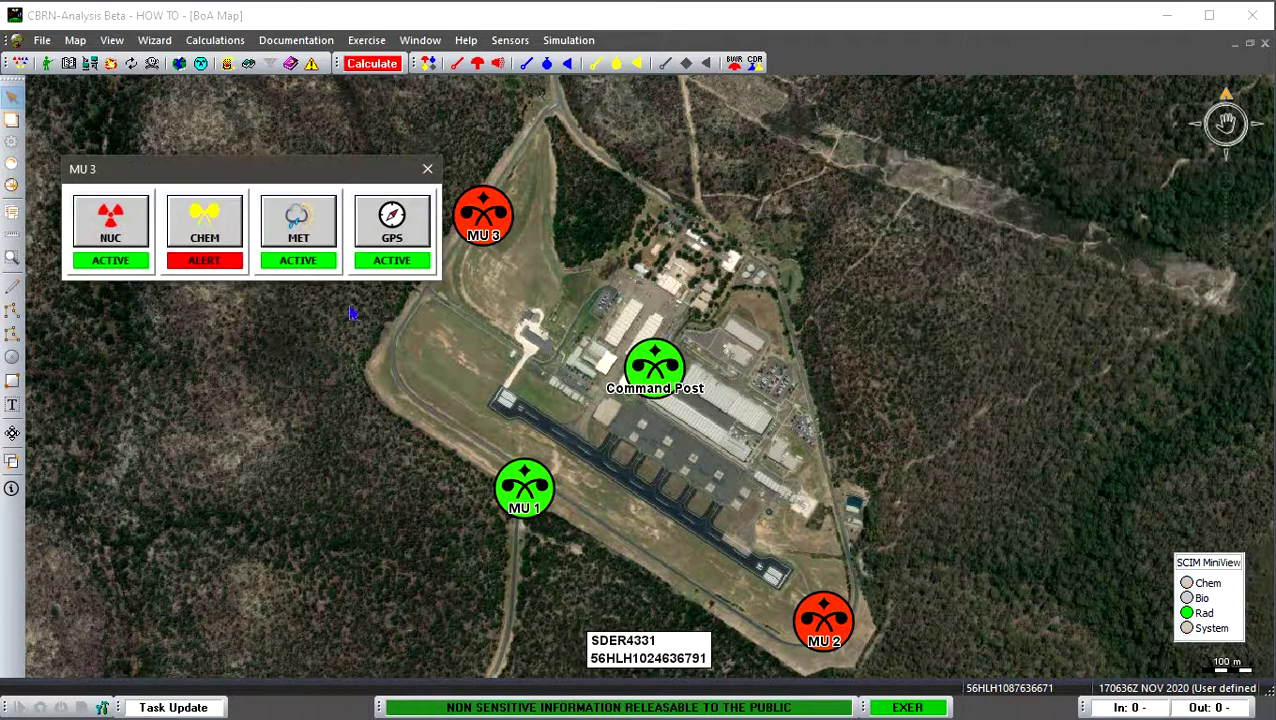
click(211, 236)
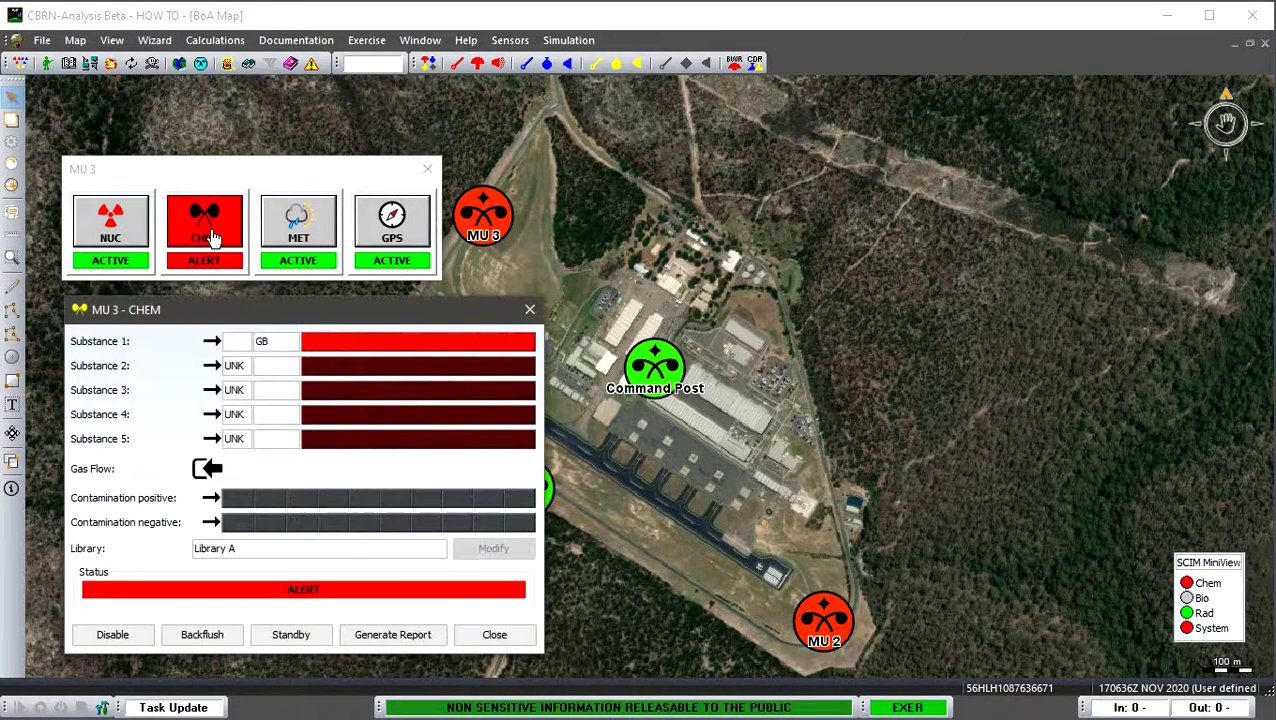
click(496, 635)
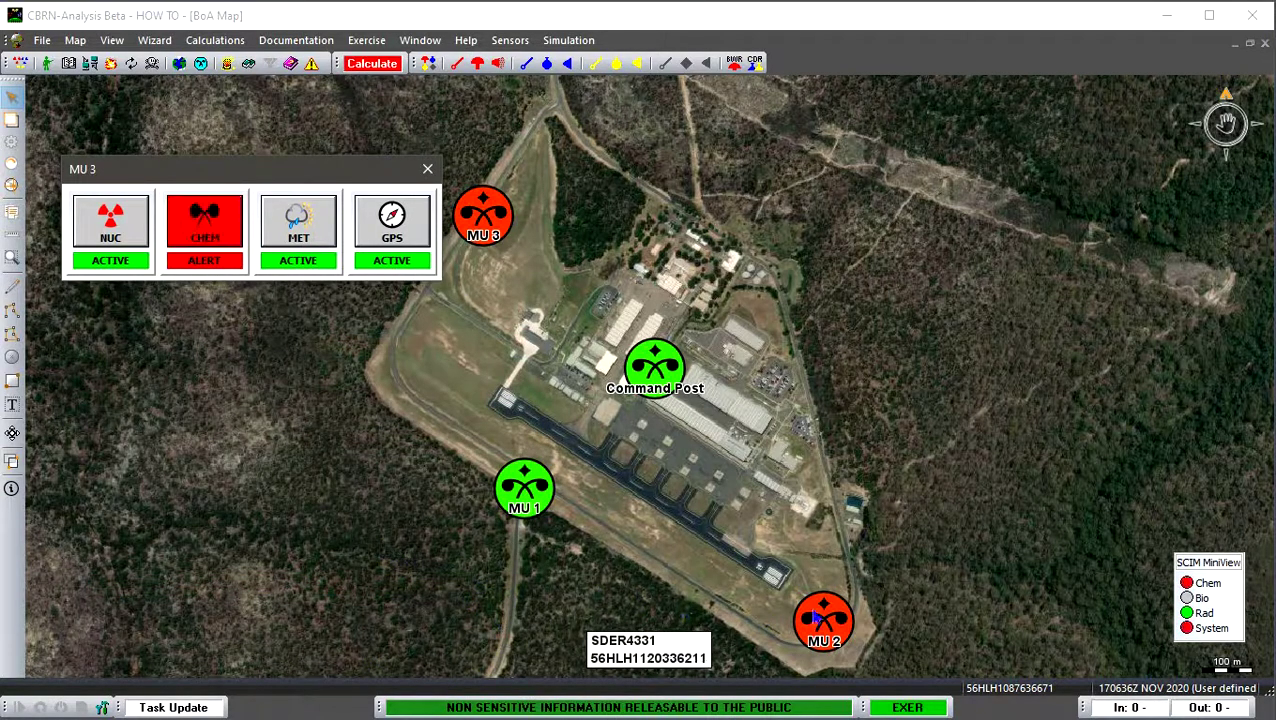
Open the MU 2 equipment entry, check its CHEM sensor alert, and close both the MU 3 and MU 2 overviews
click(818, 619)
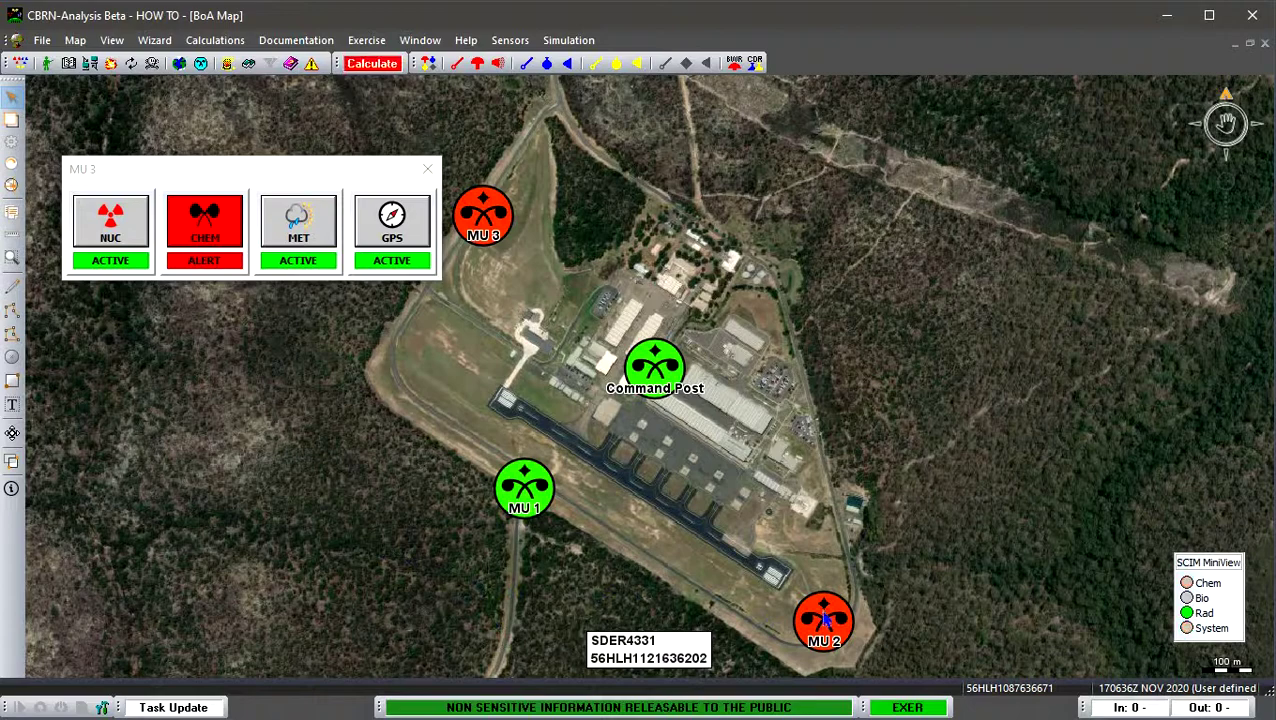
double_click(824, 621)
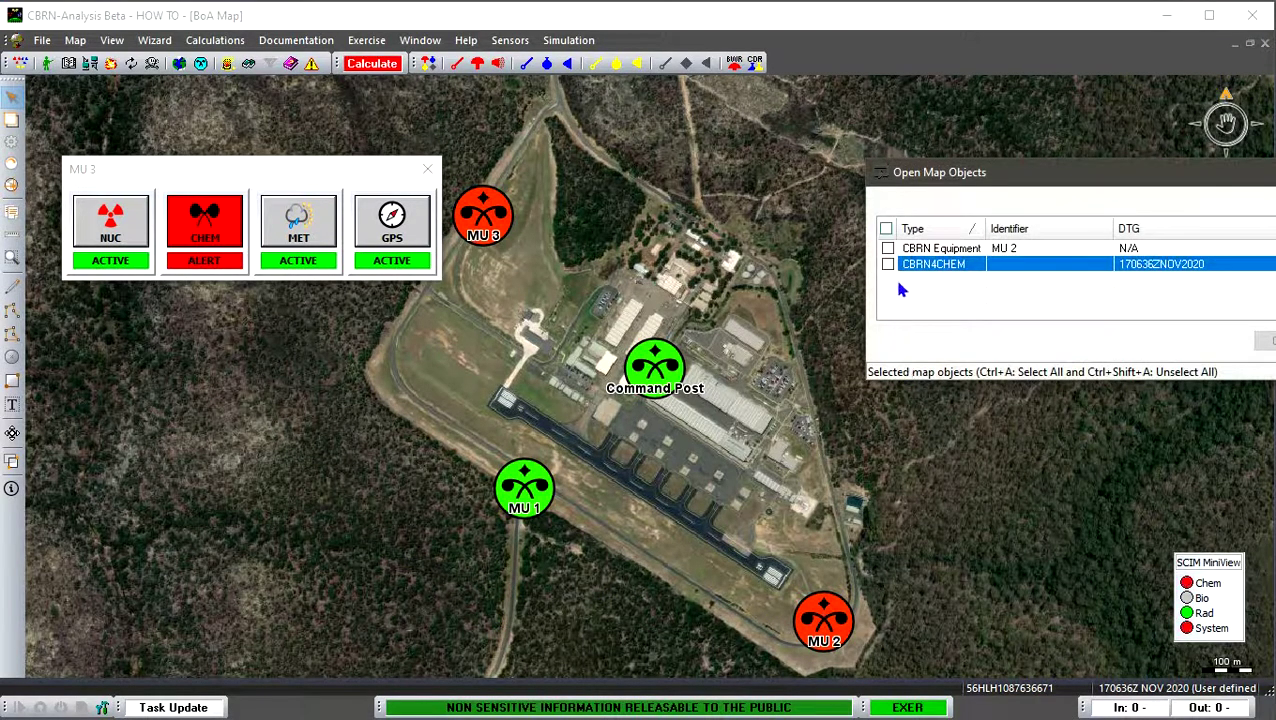
click(888, 248)
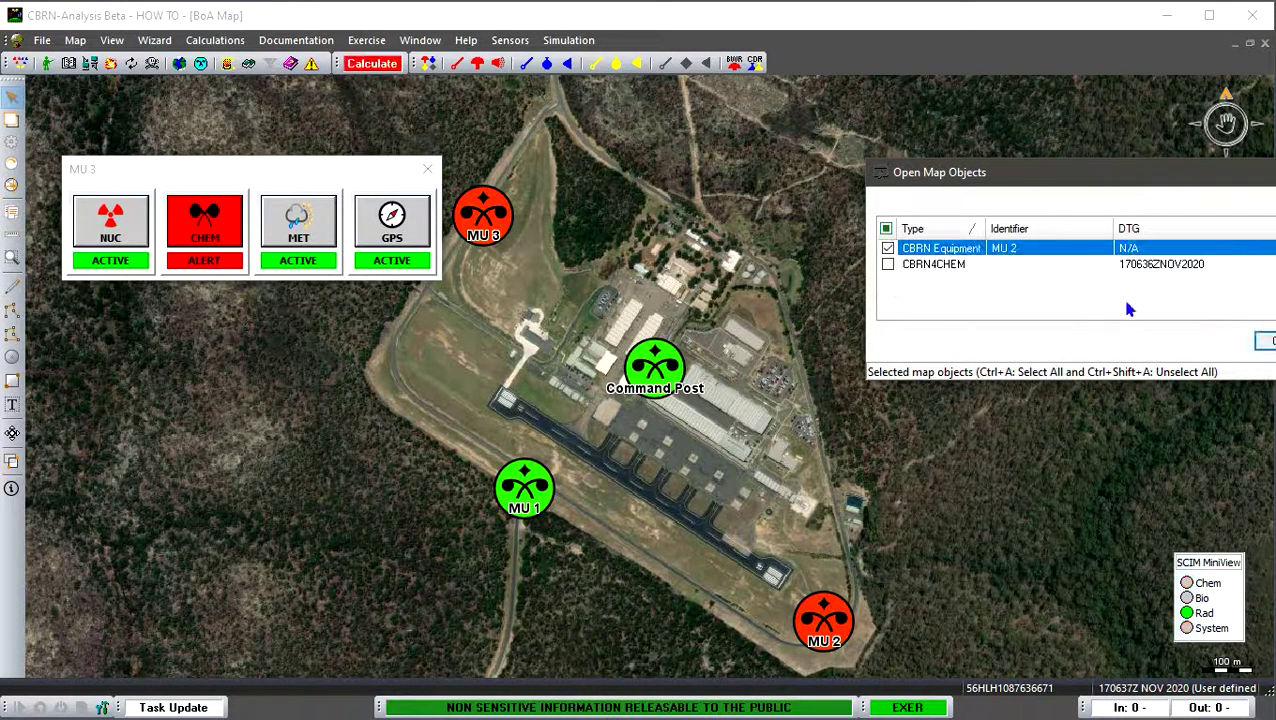
key(Return)
click(928, 522)
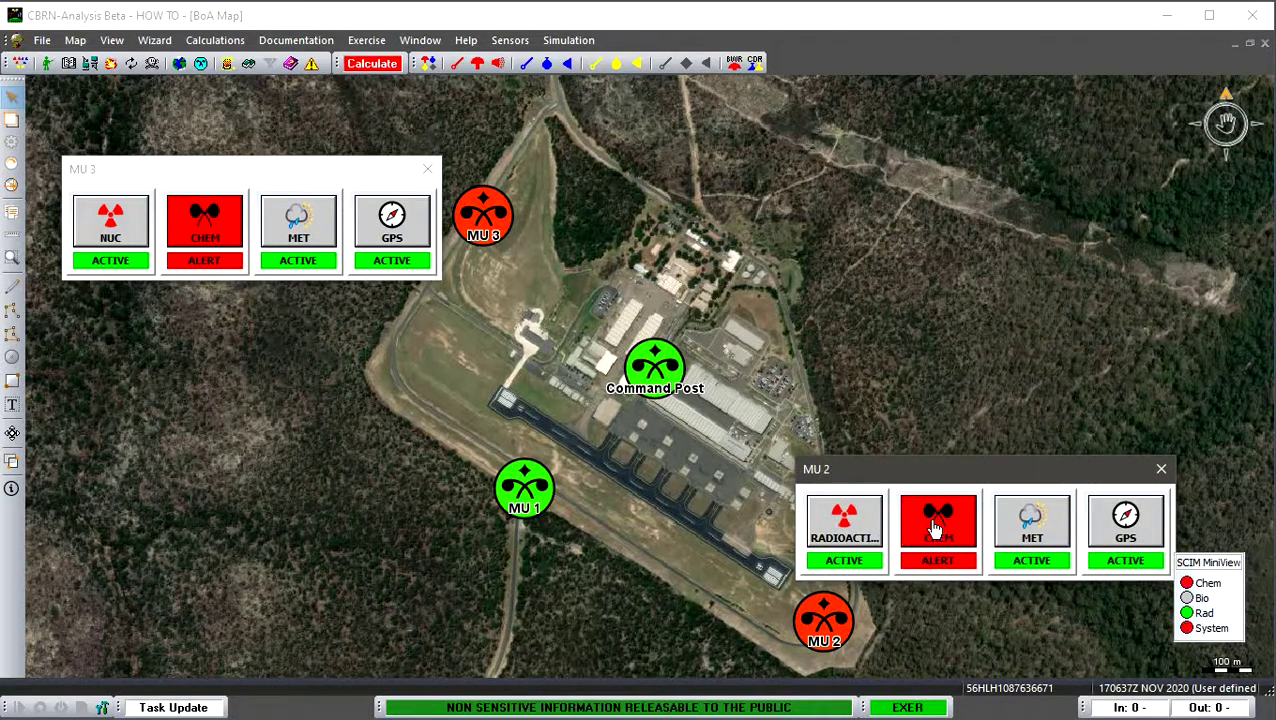
click(821, 575)
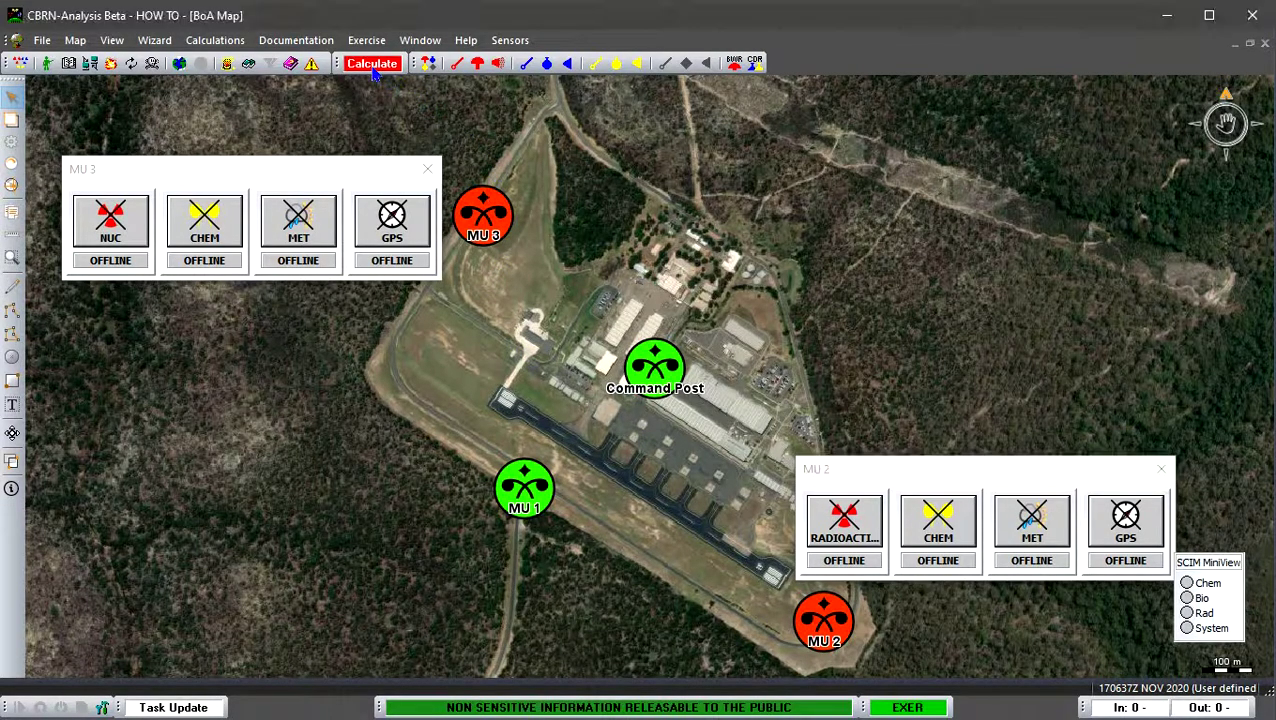
click(427, 169)
click(1161, 470)
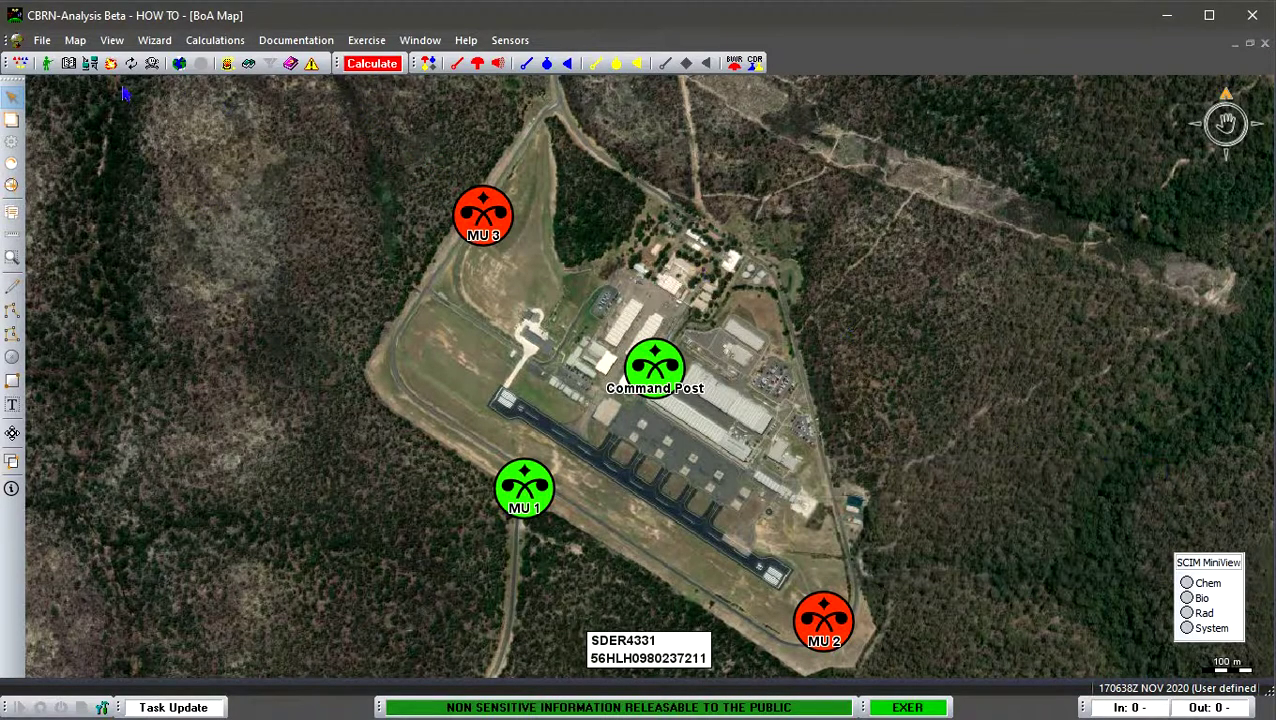
Open the first CHEM CBRN 4 report from the CBRN messages and bring its message form fully into view
click(20, 66)
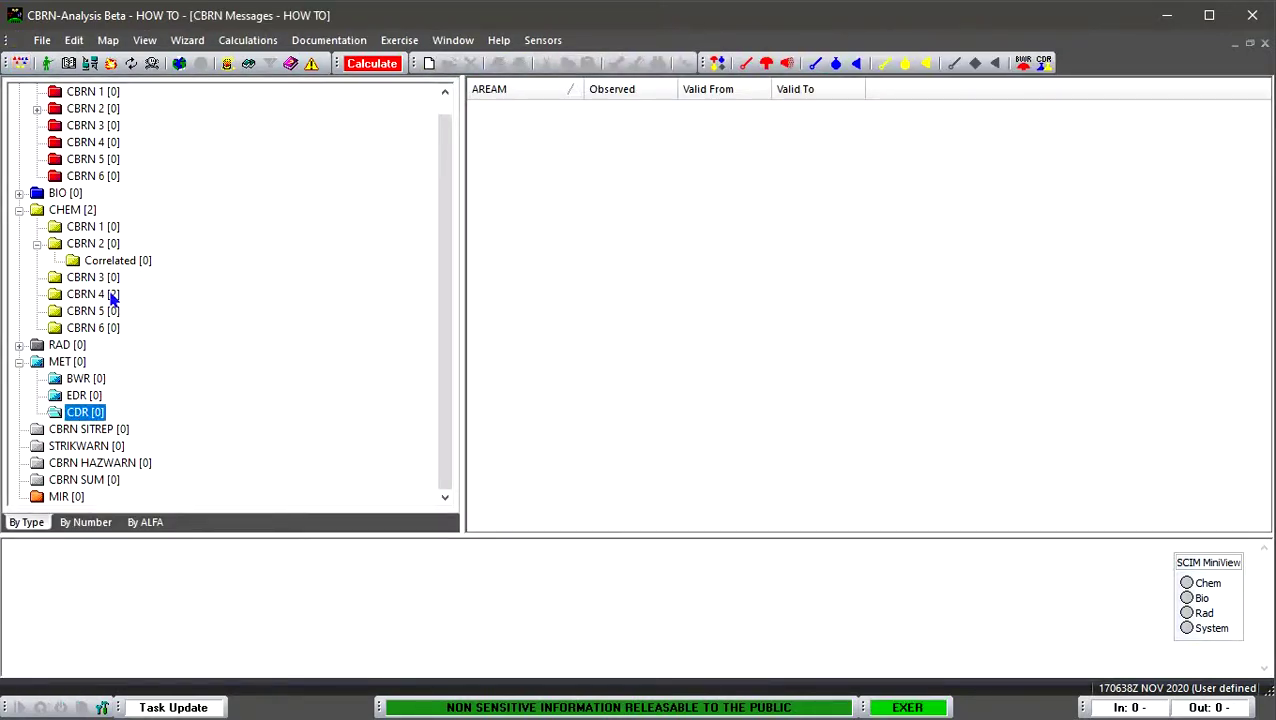
click(112, 296)
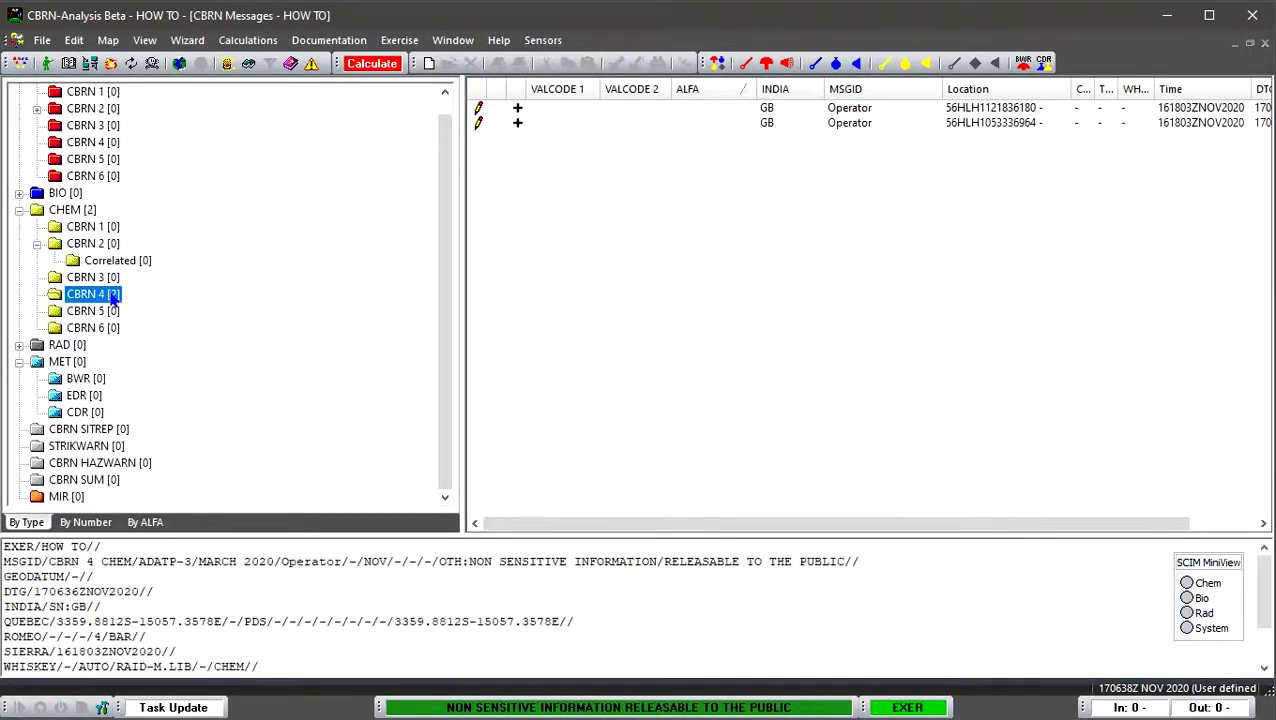
click(826, 113)
double_click(826, 113)
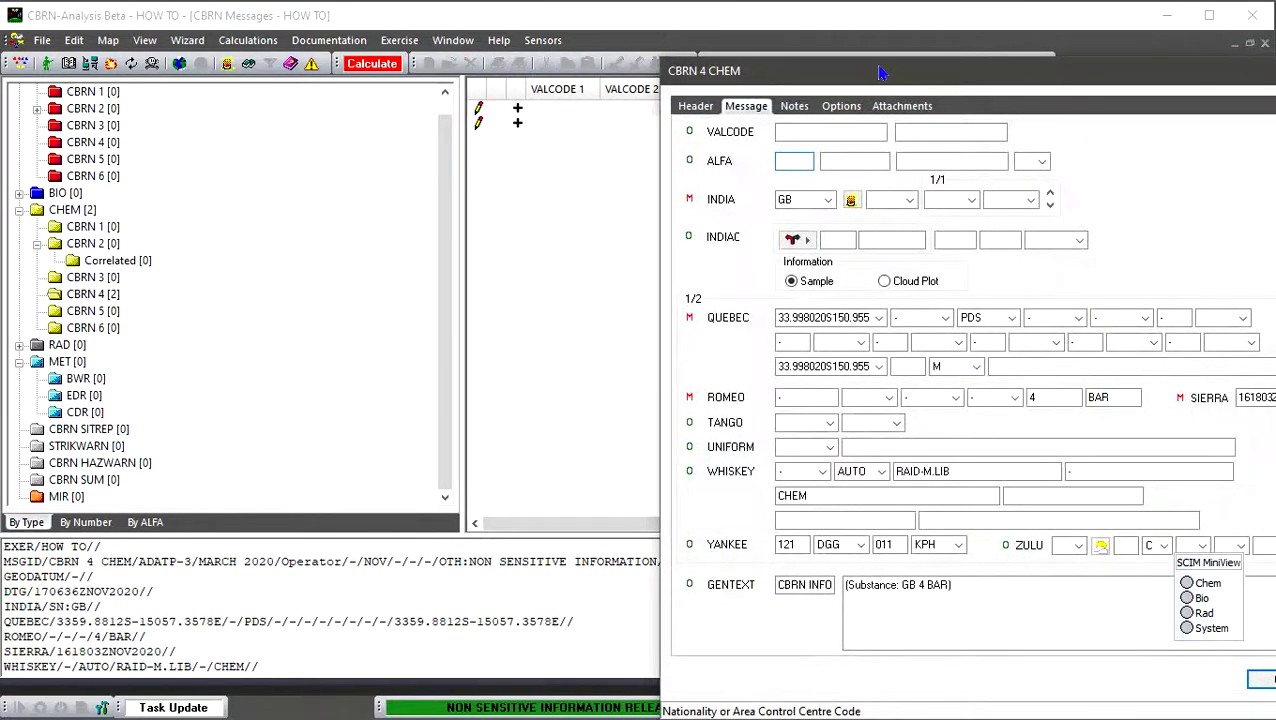
drag(880, 57, 486, 57)
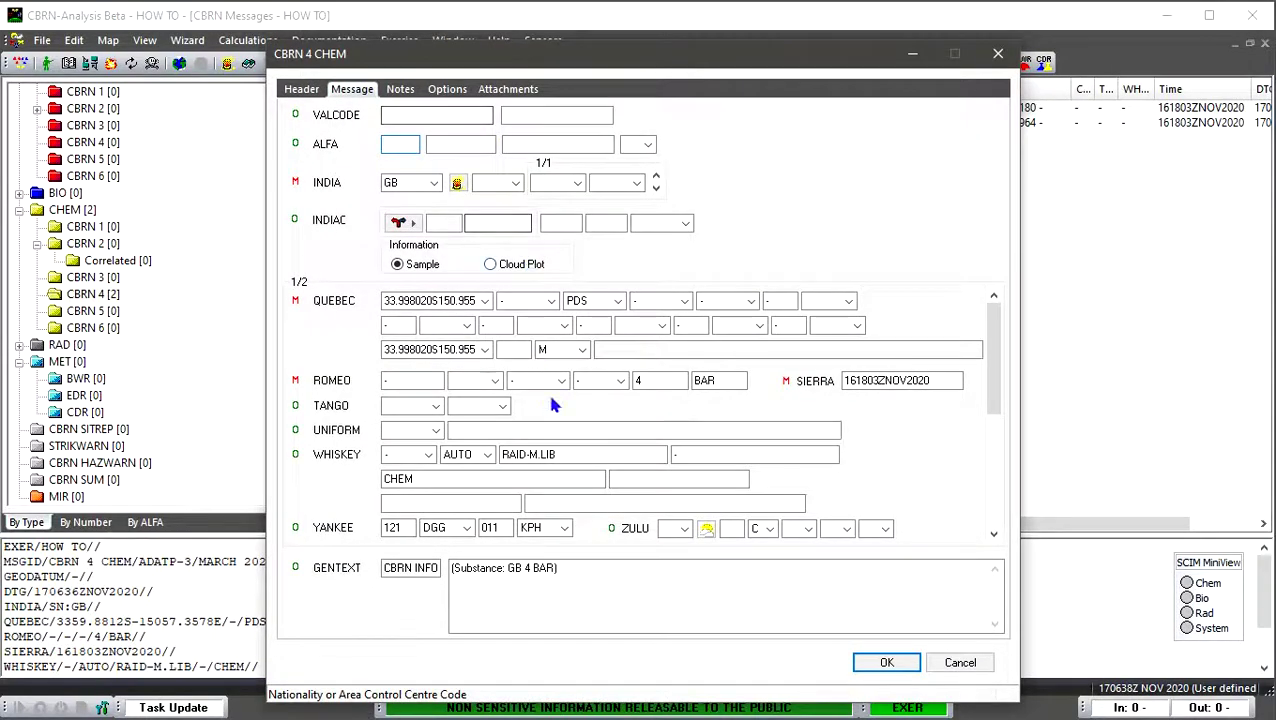